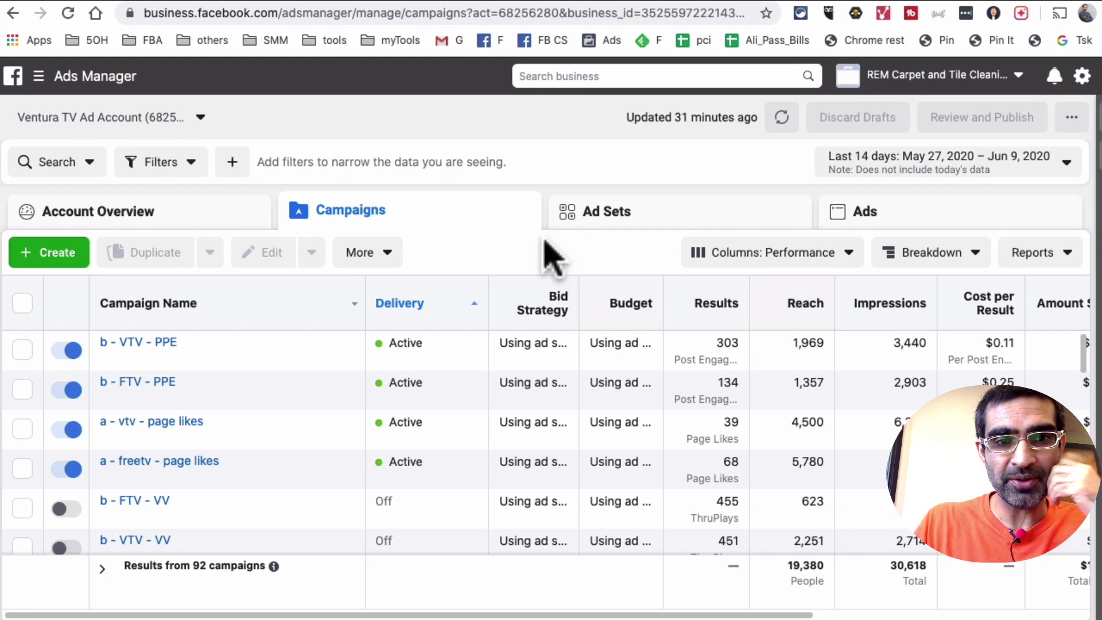
Start a new campaign with the Traffic objective.
left_click(60, 259)
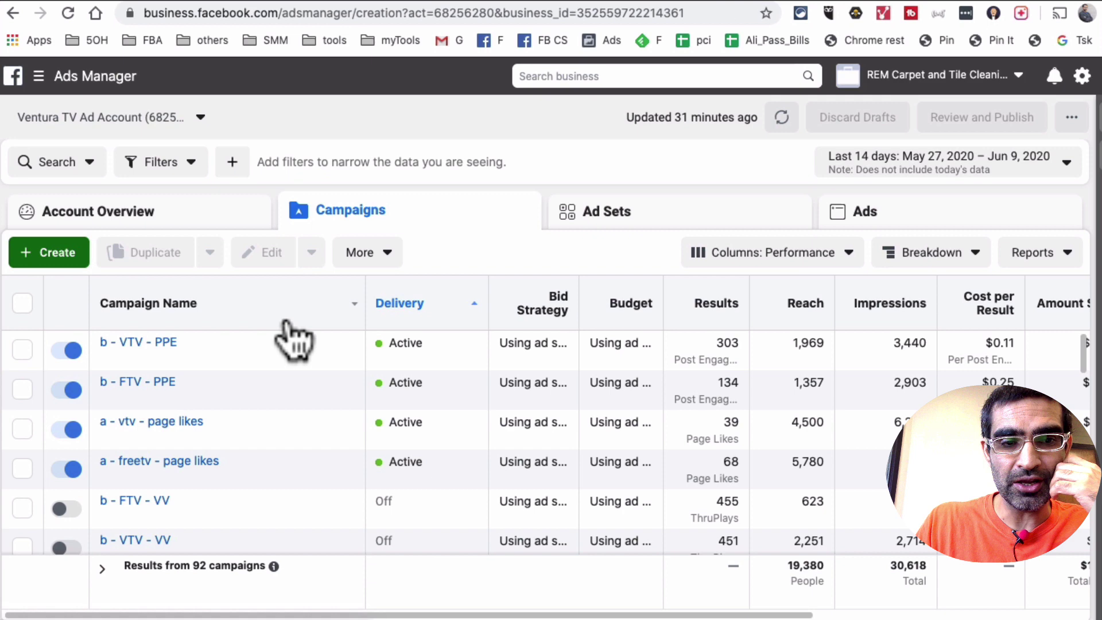
scroll(809, 267, "down", 1)
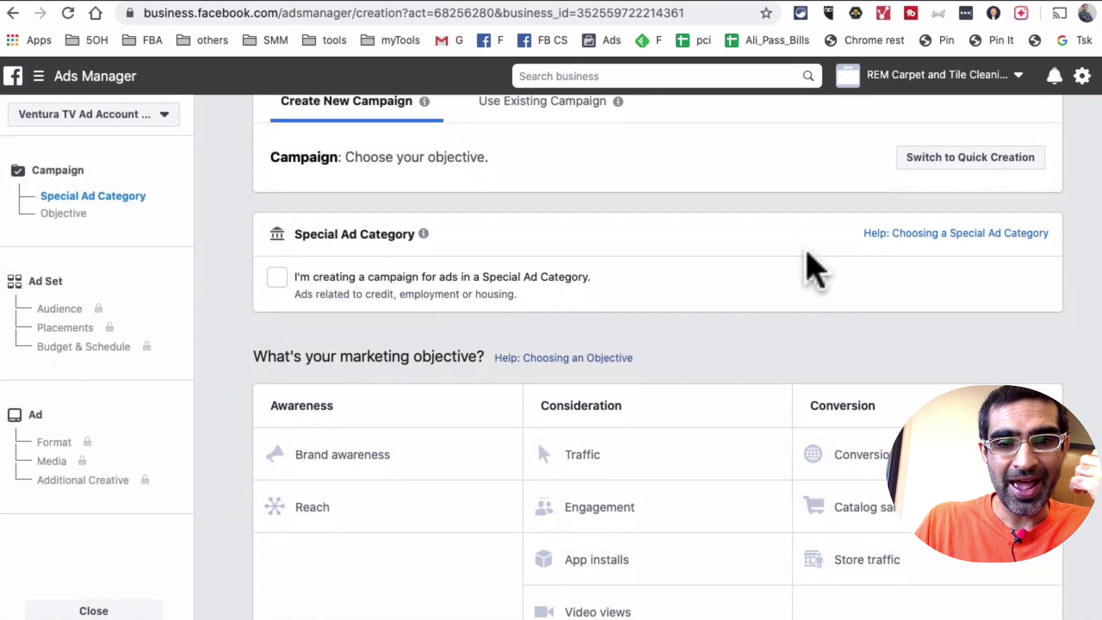
scroll(815, 270, "down", 3)
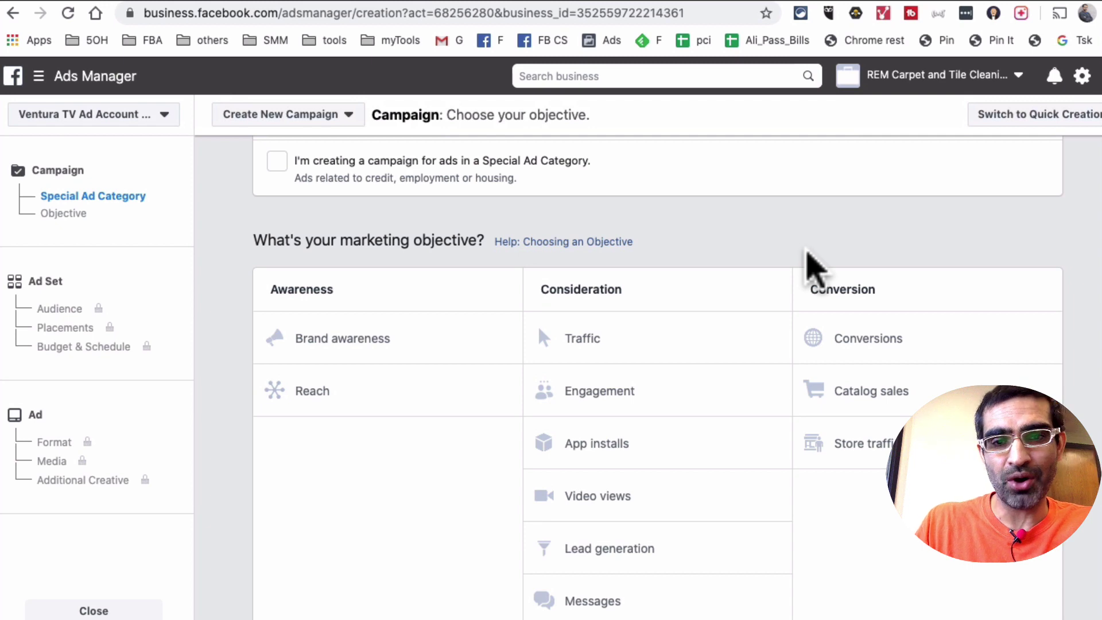
left_click(666, 337)
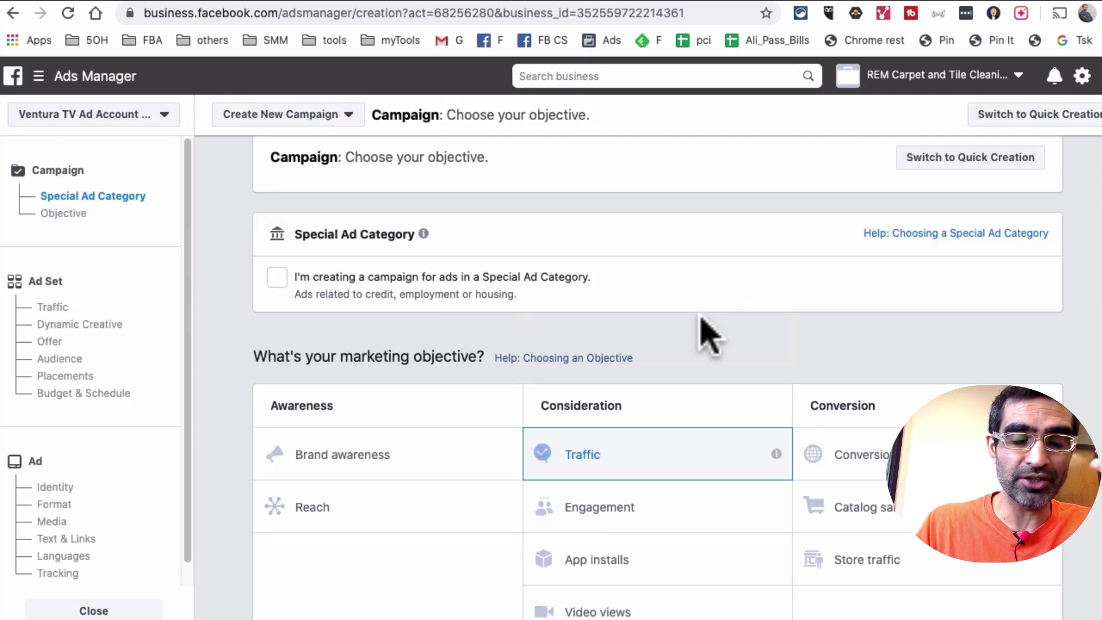
Name the campaign 'test' and continue to the ad set.
scroll(709, 336, "down", 7)
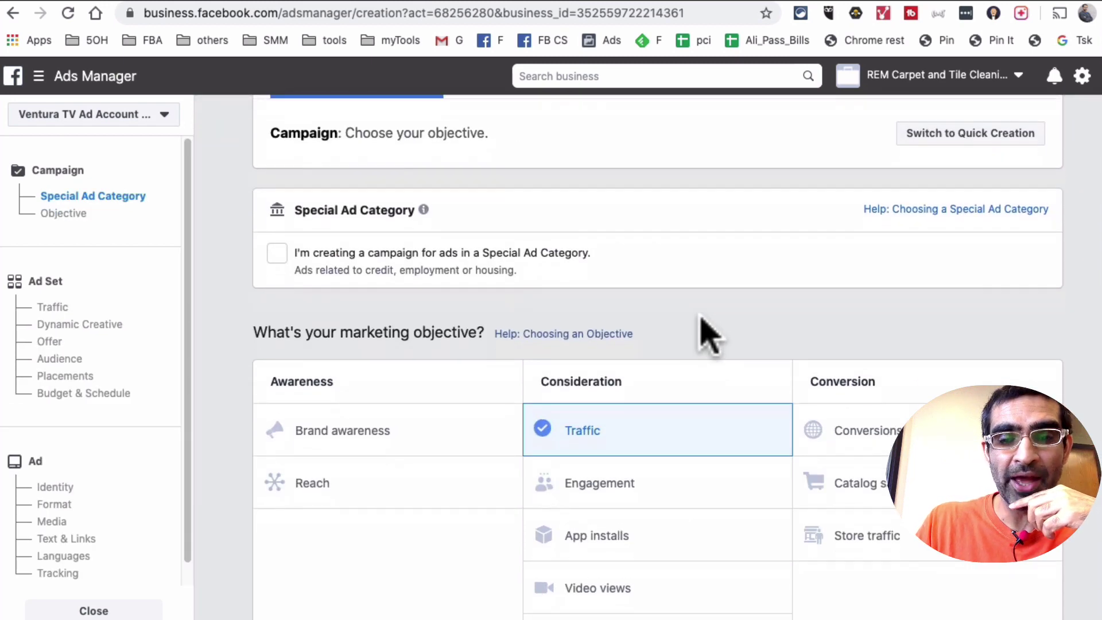
scroll(709, 336, "down", 4)
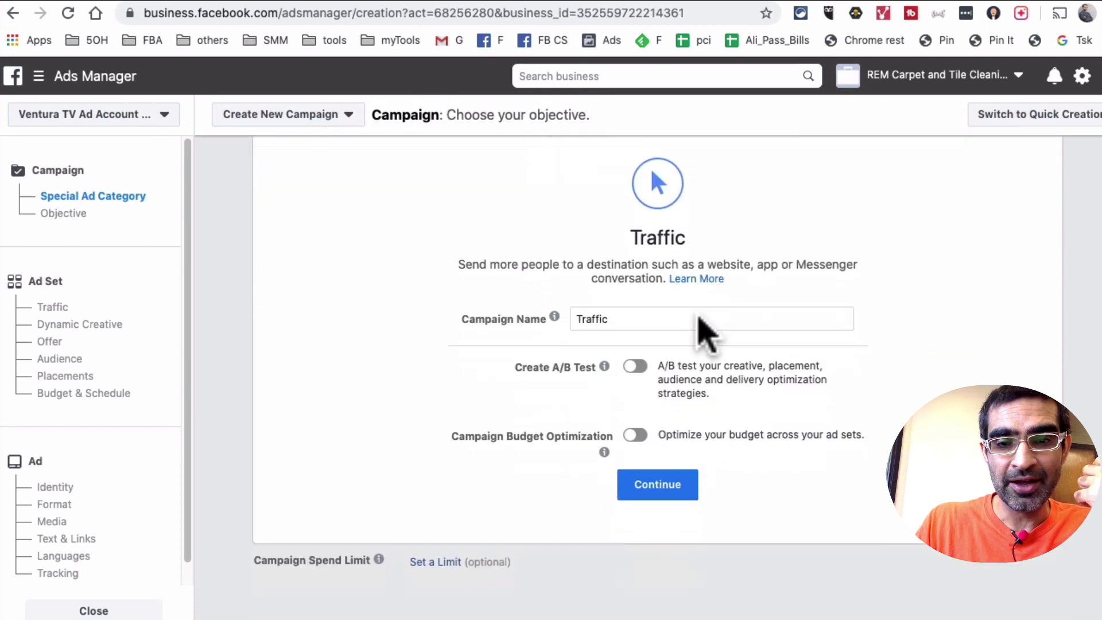
left_click(658, 310)
type("test")
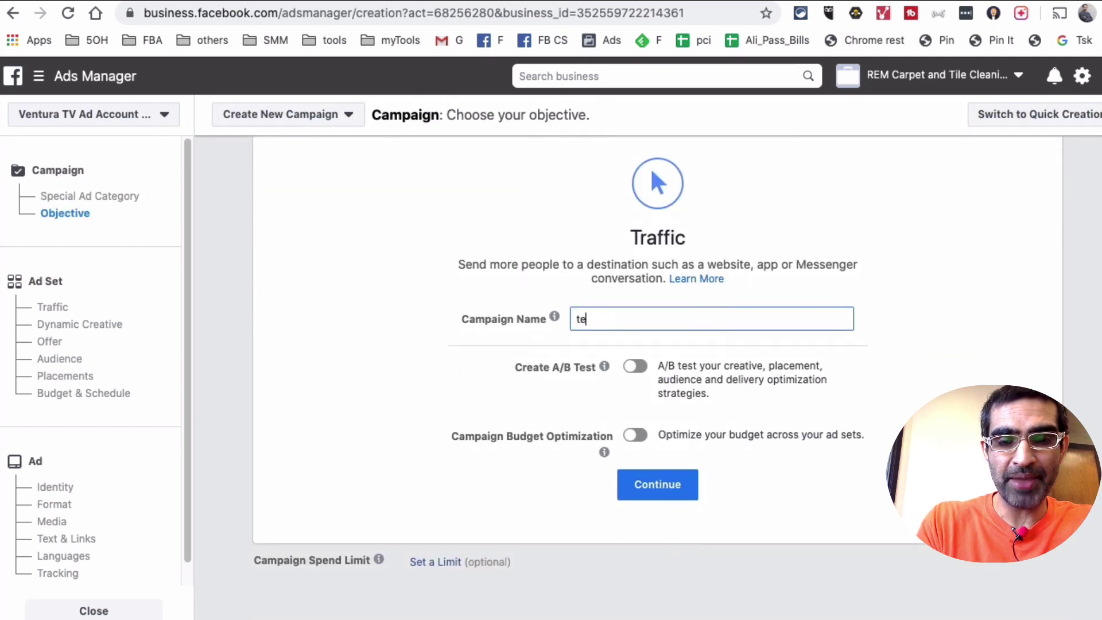
left_click(640, 498)
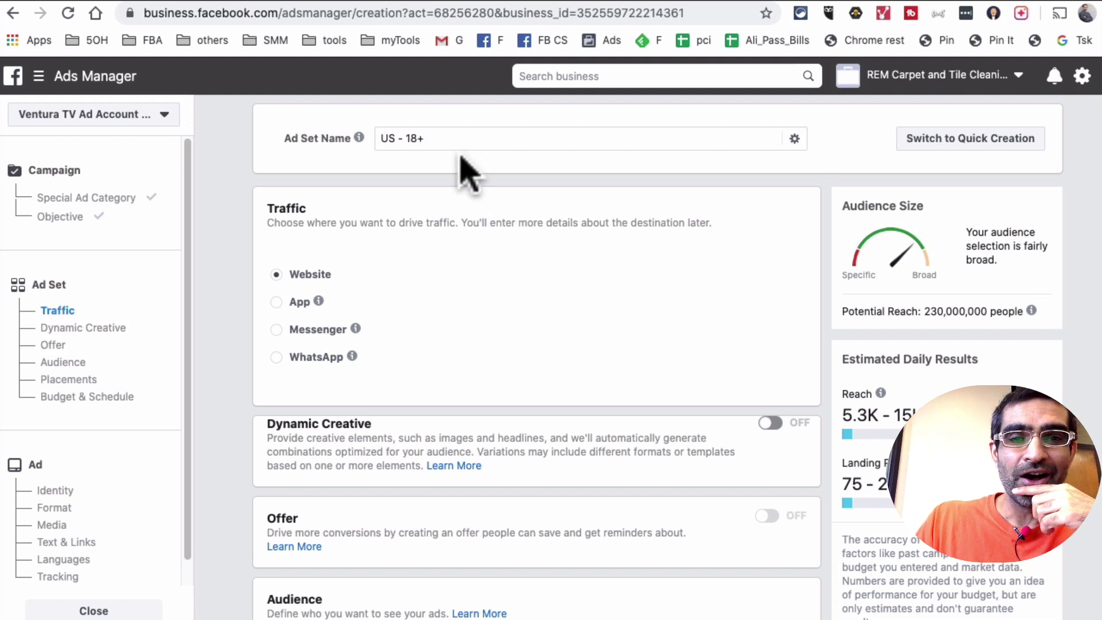
Rename the ad set to 'people traveling thru irving' and scroll down to the Audience section.
triple_click(456, 138)
type("peo")
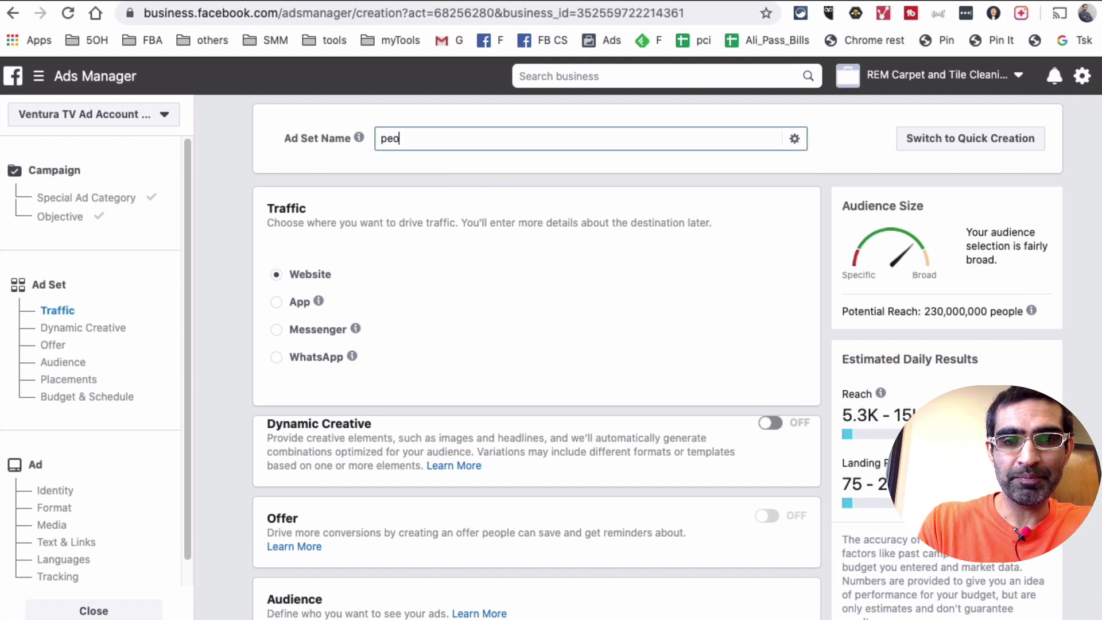
type("ple traveling thru ")
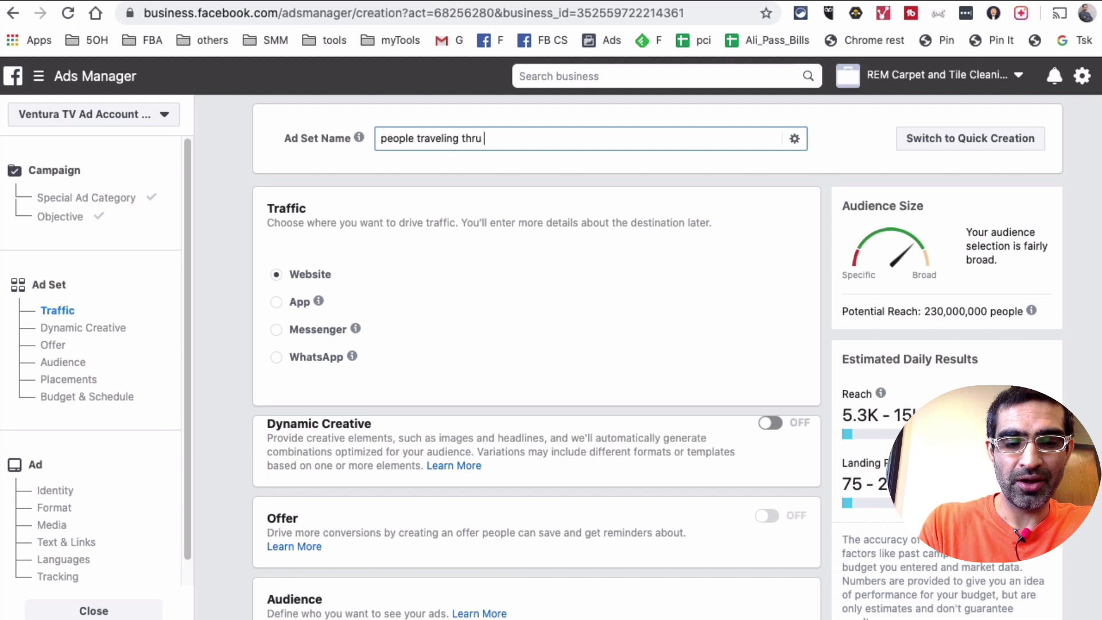
type("irving tx")
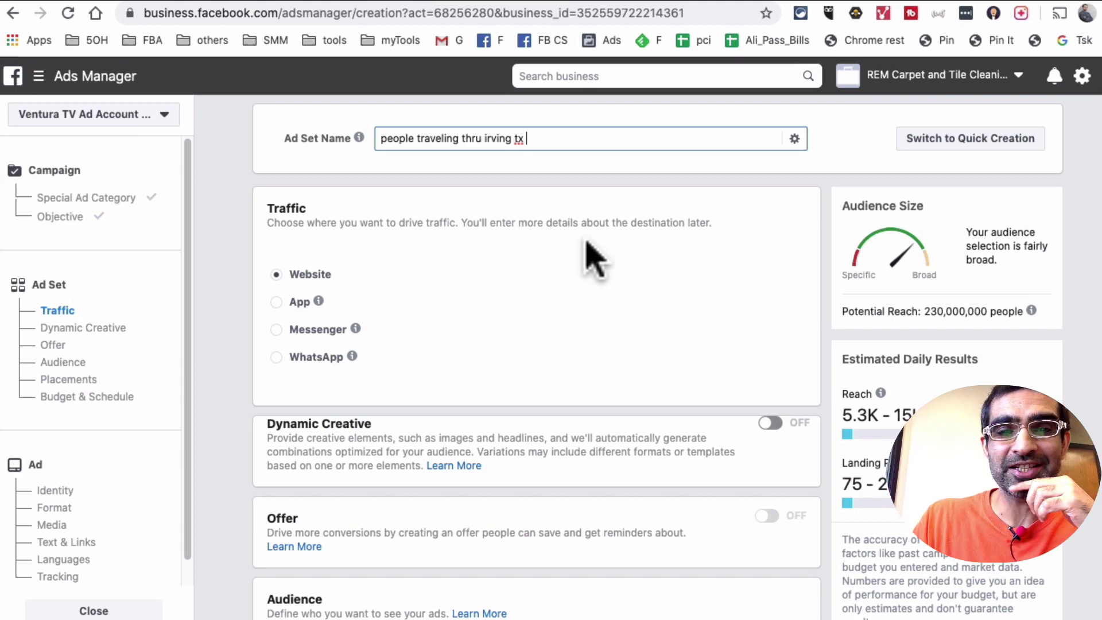
scroll(591, 258, "down", 6)
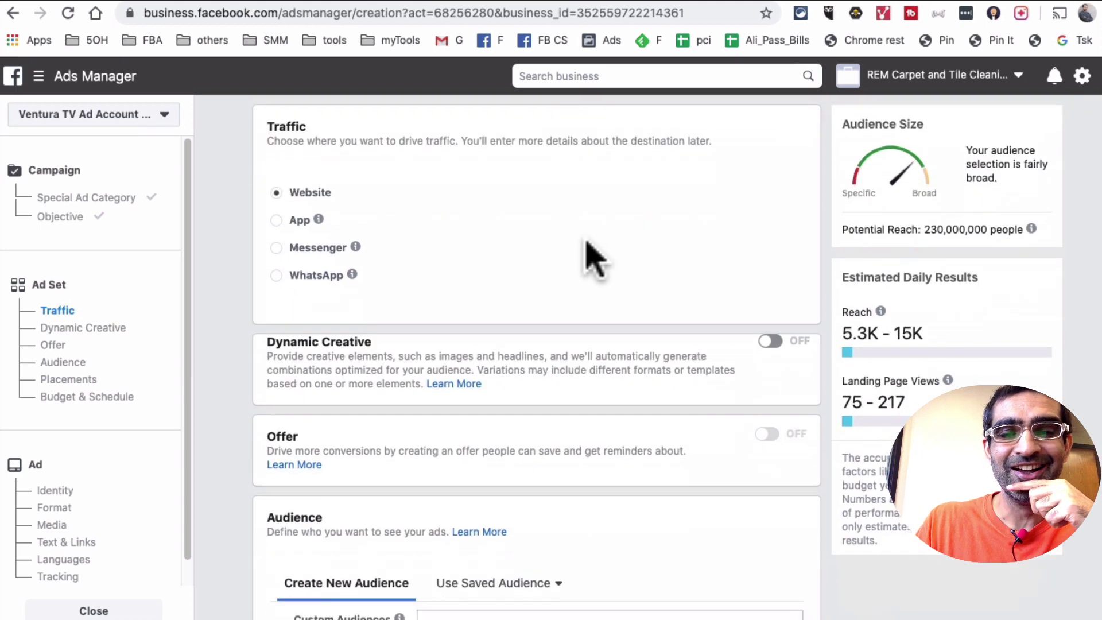
scroll(592, 258, "down", 4)
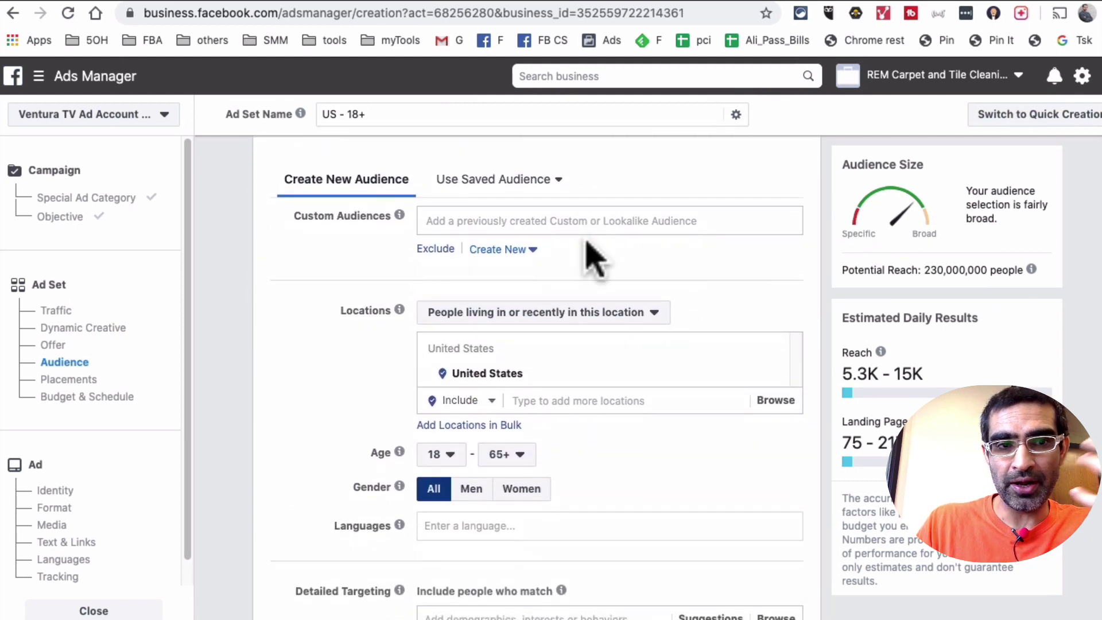
scroll(591, 258, "down", 1)
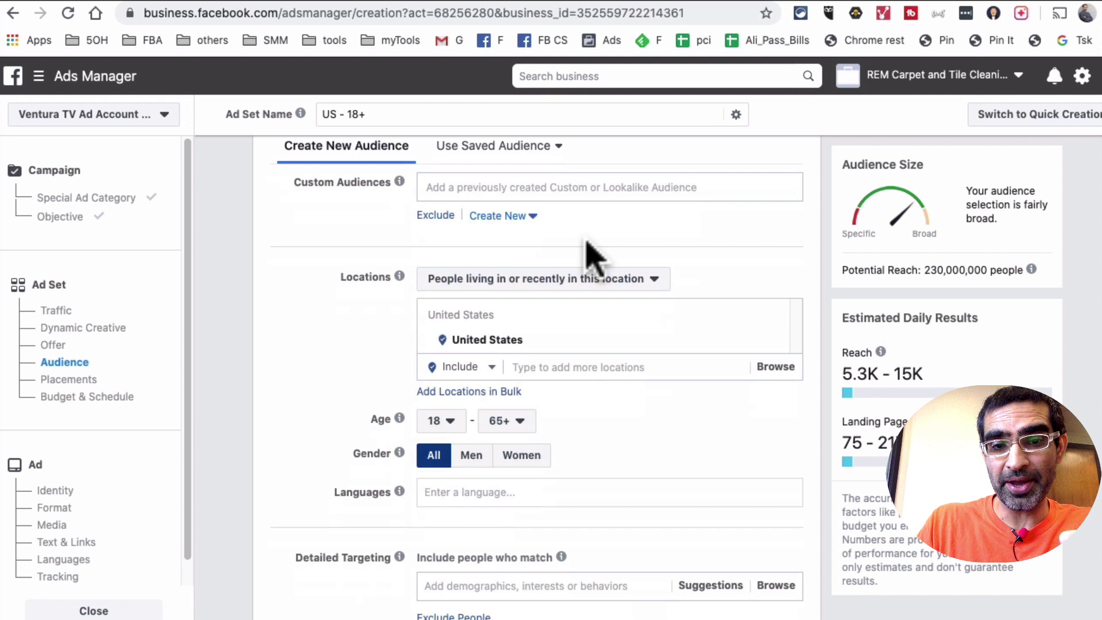
scroll(585, 241, "down", 2)
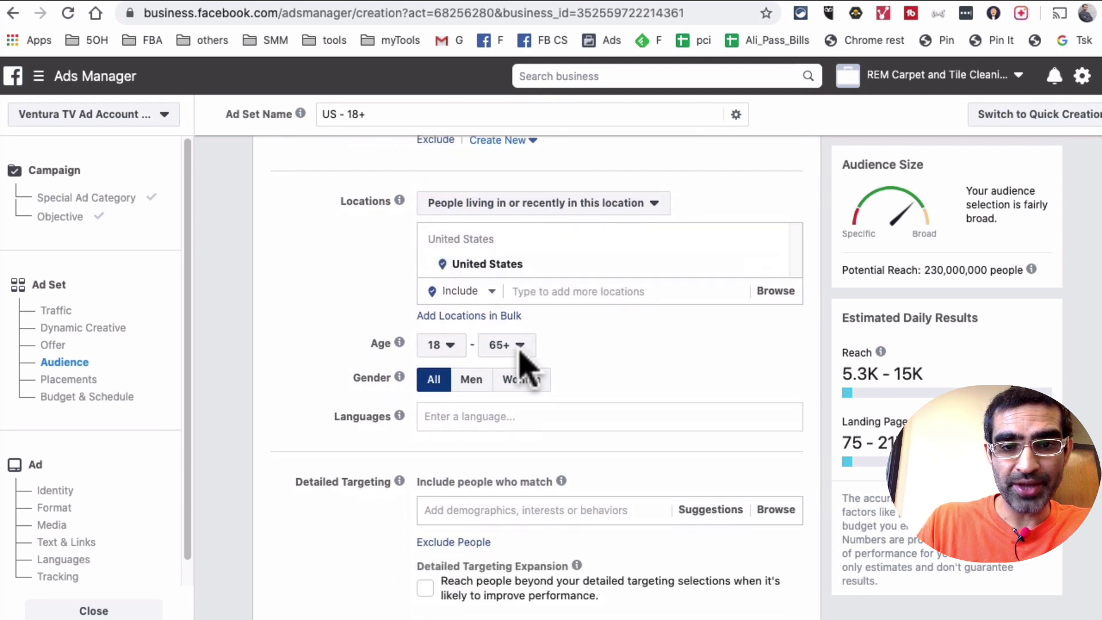
Add Irving, Texas, United States as the audience location.
left_click(688, 284)
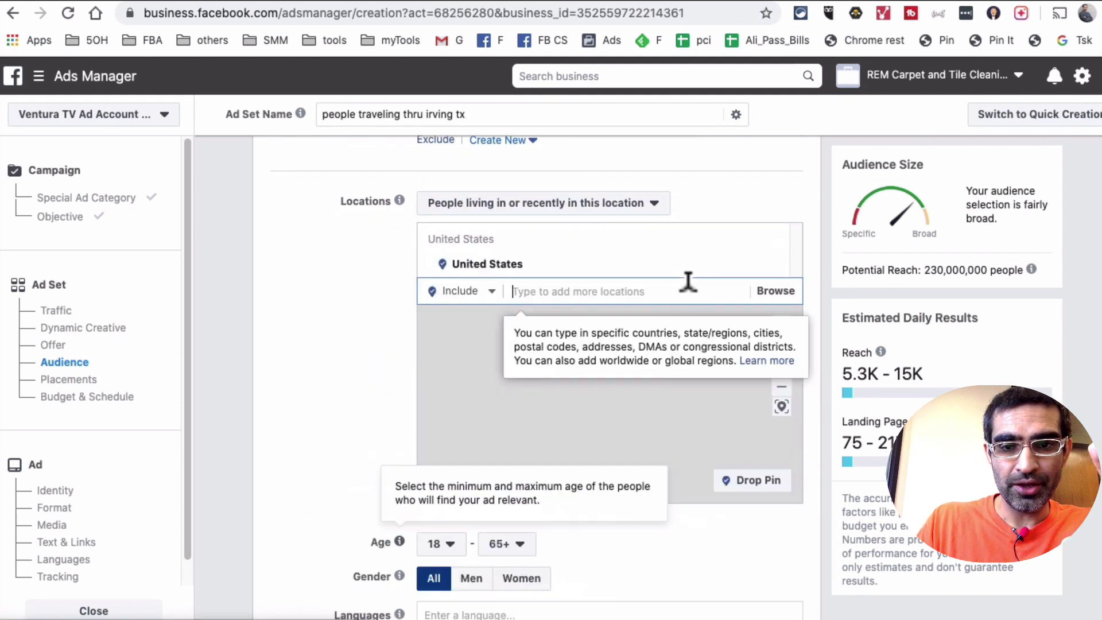
type("irving")
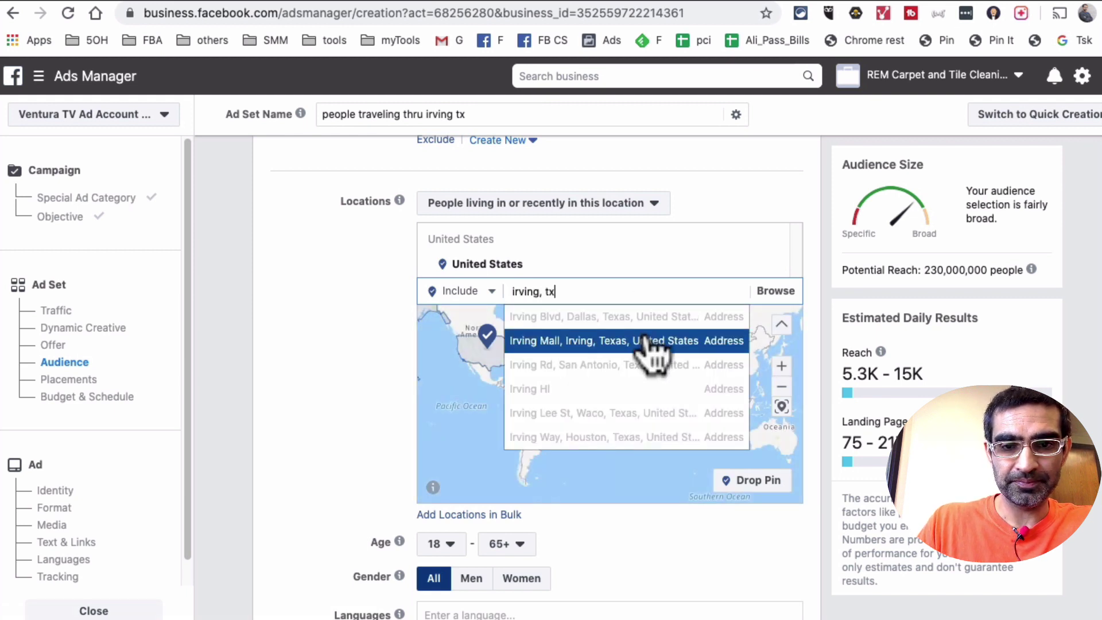
type(", tx")
key("BackSpace")
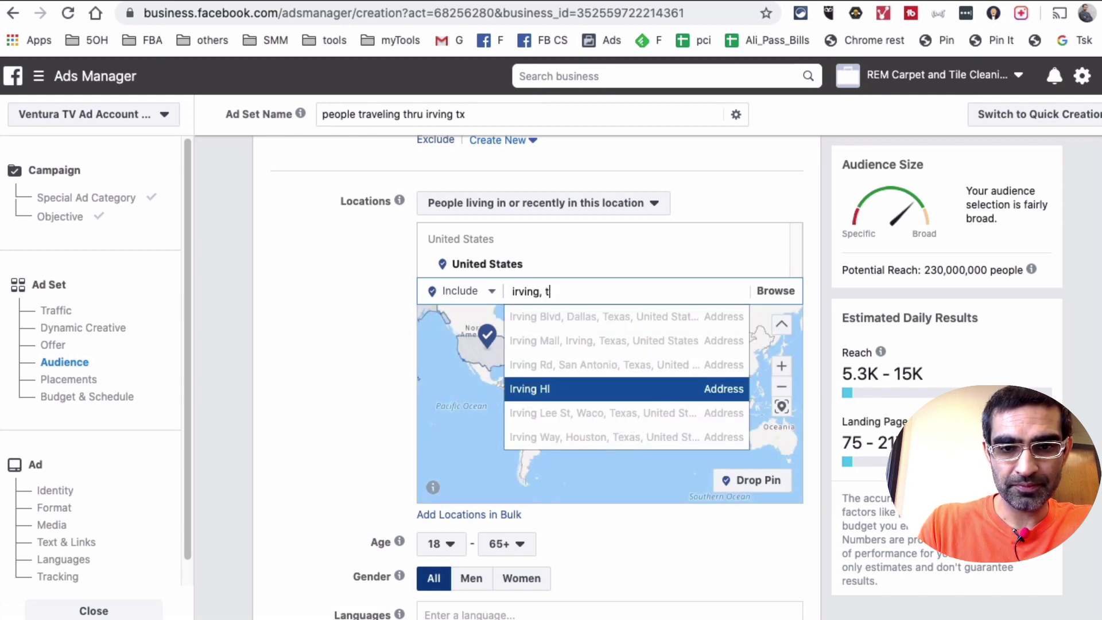
type("tex")
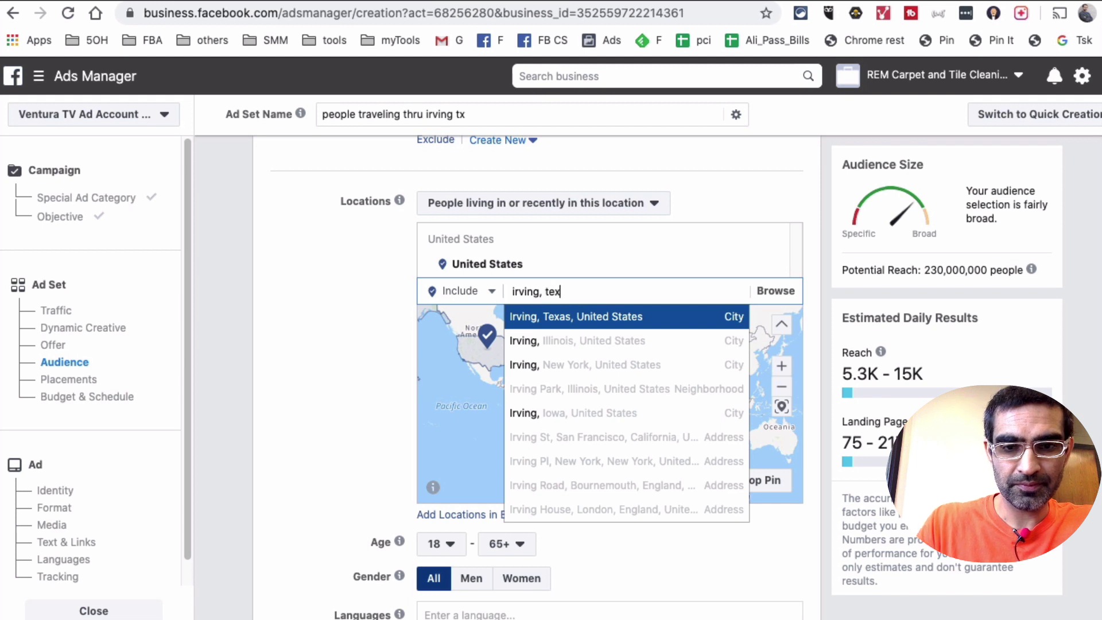
left_click(632, 319)
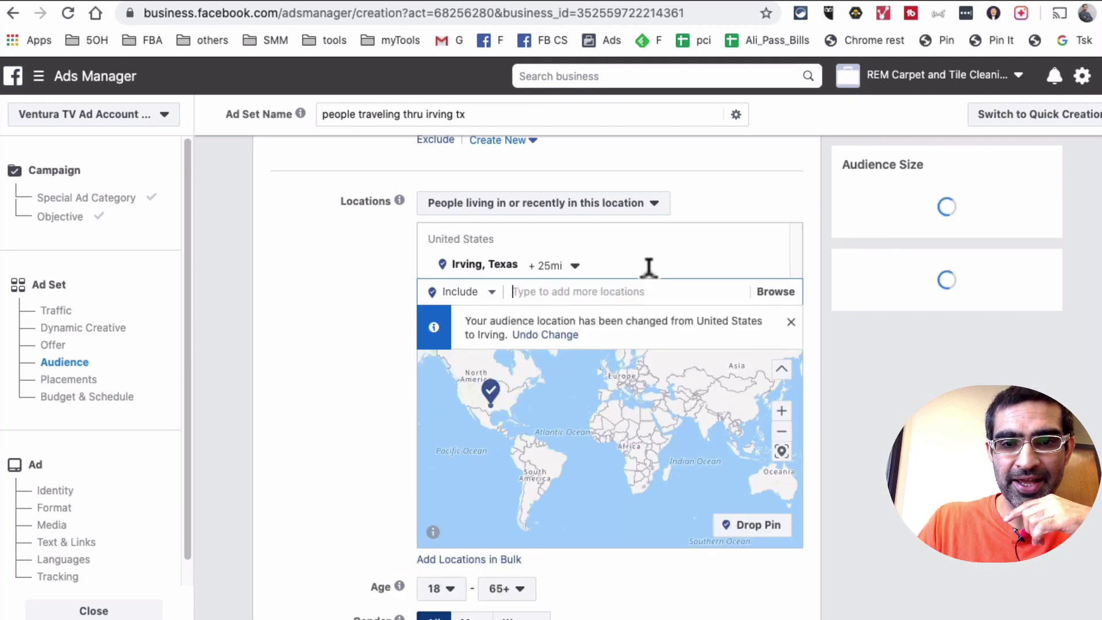
Narrow the radius around Irving from 25 to 10 miles.
left_click(554, 267)
left_click_drag(581, 365, 554, 367)
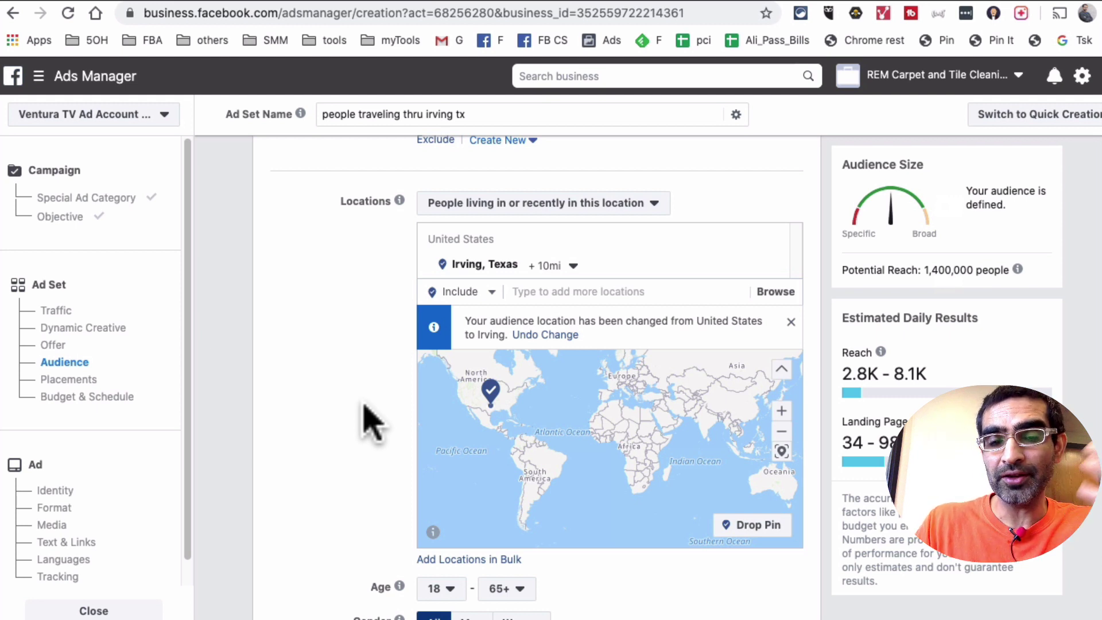
left_click(547, 290)
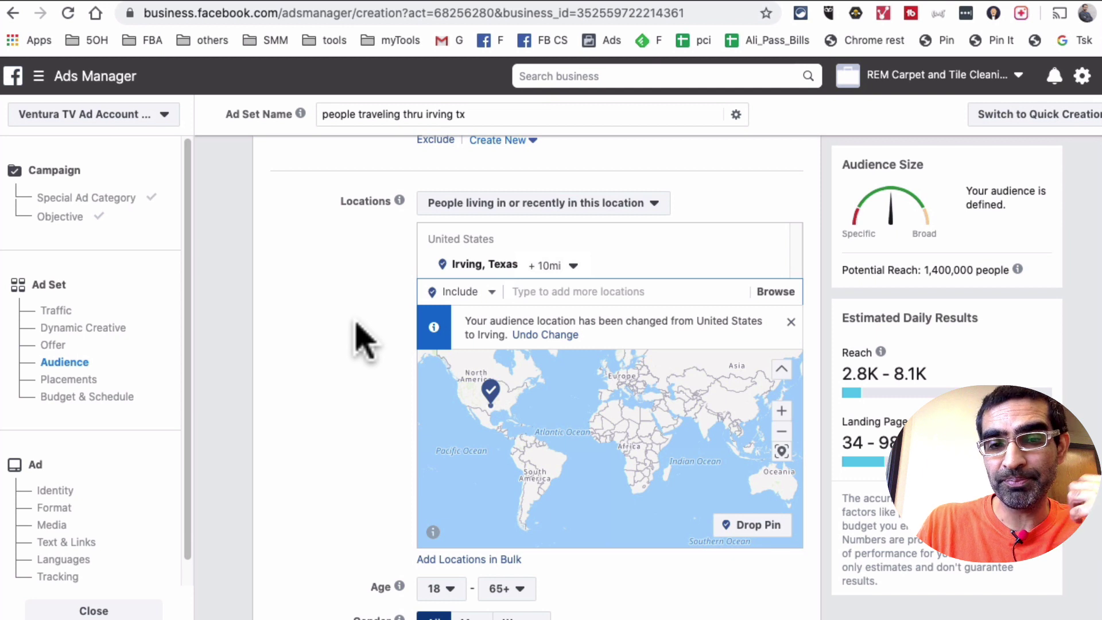
Add Mexican cuisine as a detailed targeting interest.
scroll(357, 324, "down", 6)
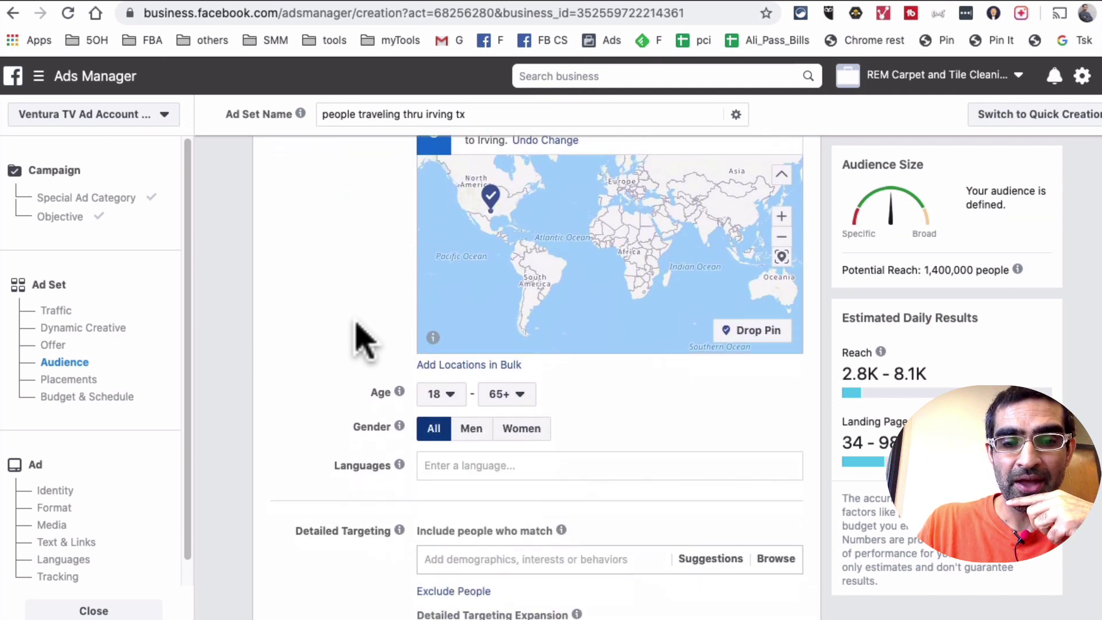
scroll(357, 312, "down", 1)
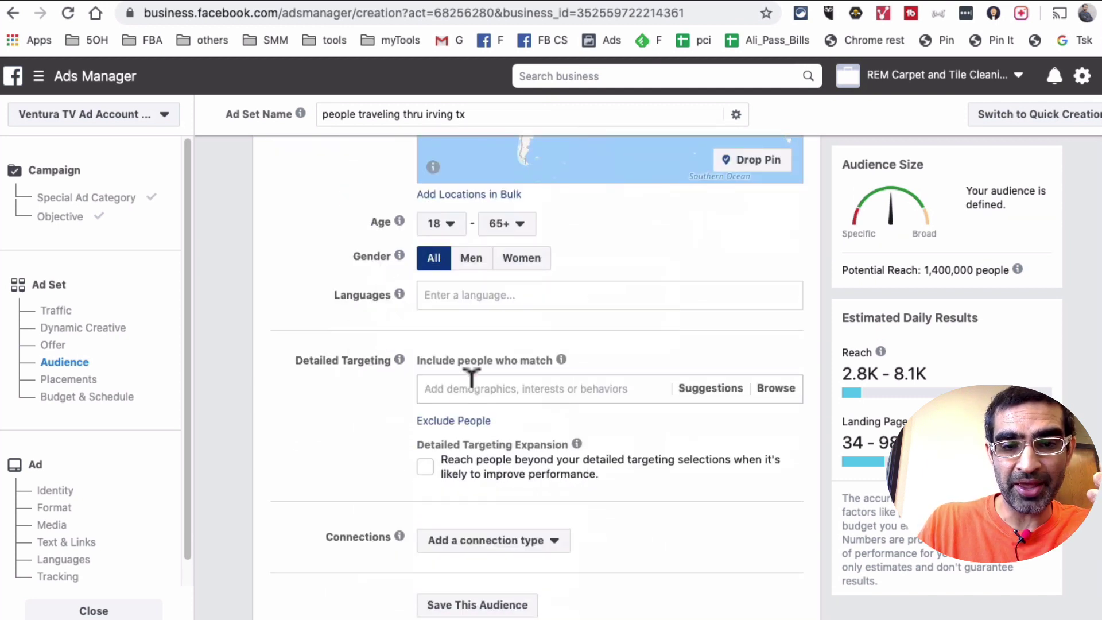
left_click(469, 384)
type("mexican")
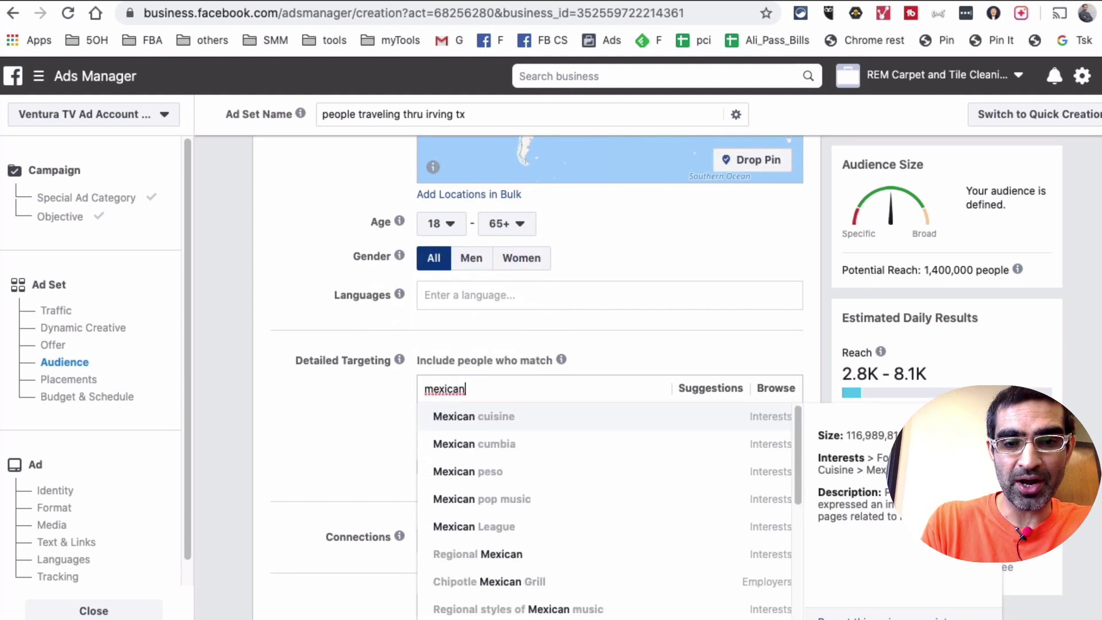
left_click(497, 418)
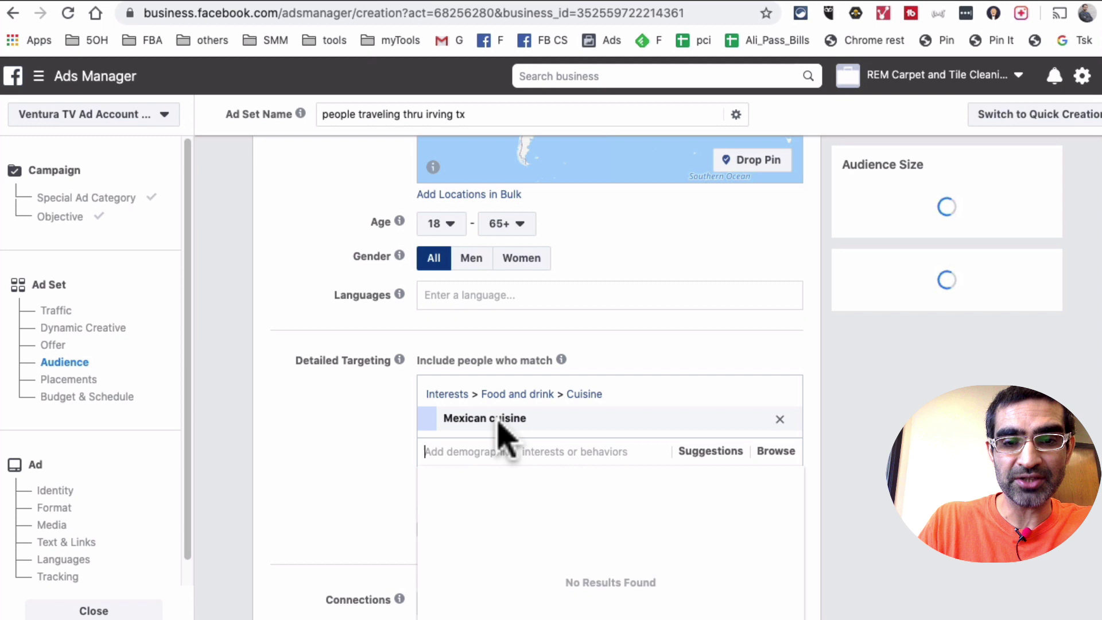
Add Taco and Quesadilla from the interest suggestions.
scroll(551, 446, "down", 2)
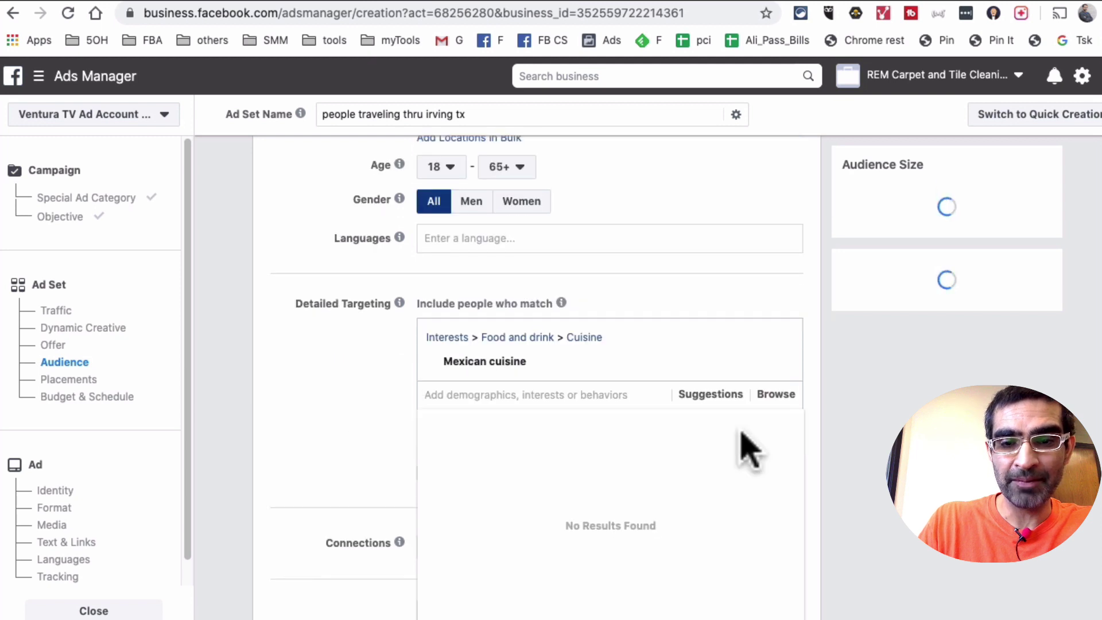
left_click(710, 395)
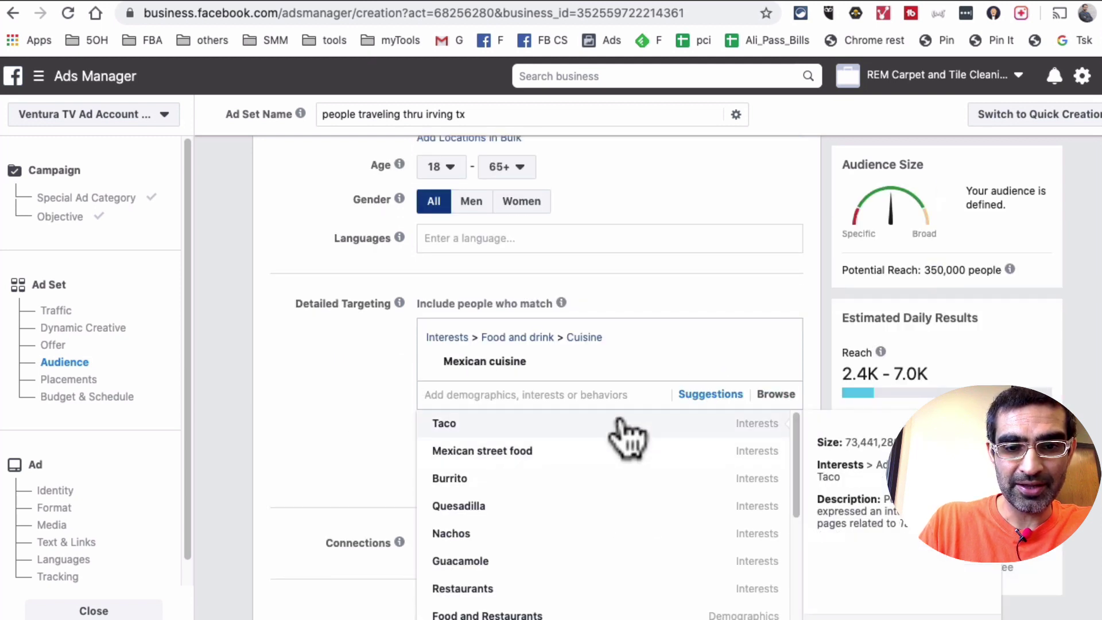
left_click(623, 425)
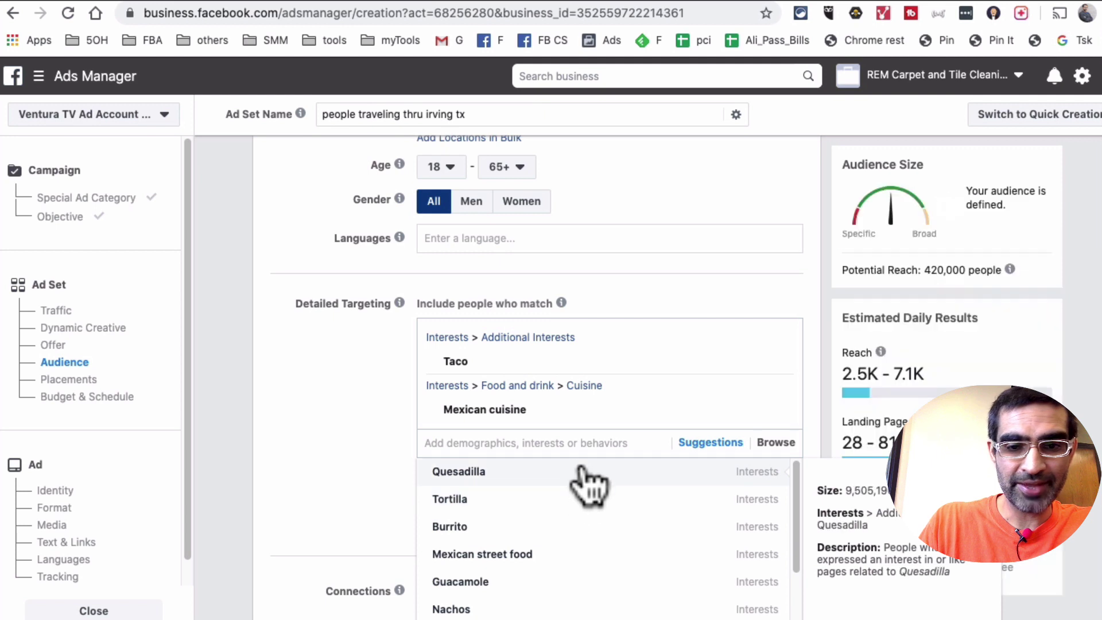
left_click(589, 485)
left_click(346, 395)
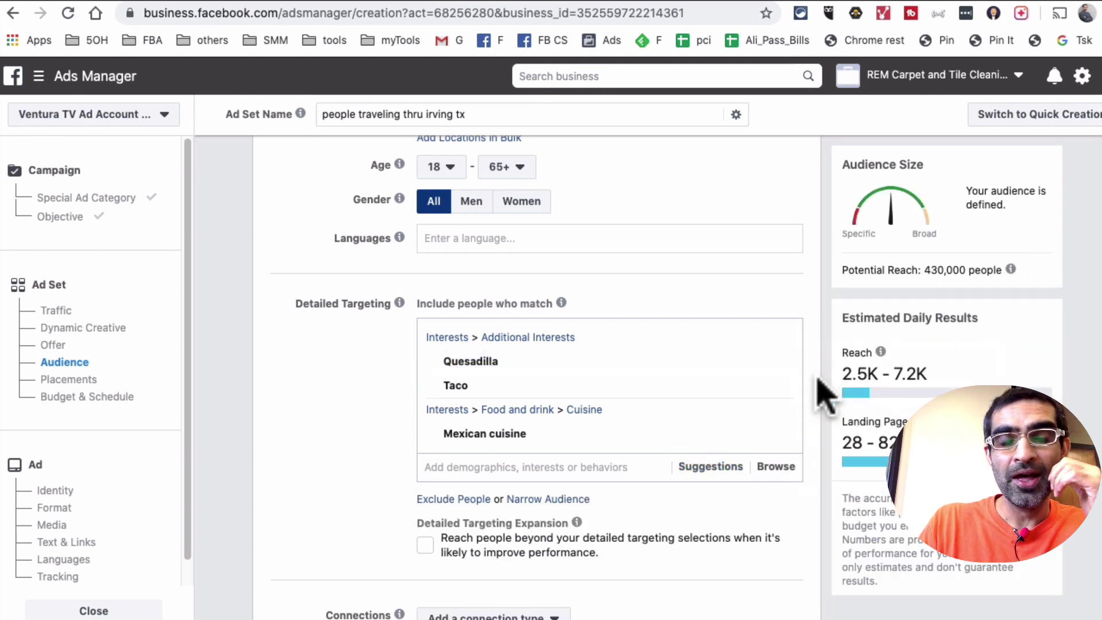
scroll(825, 396, "up", 5)
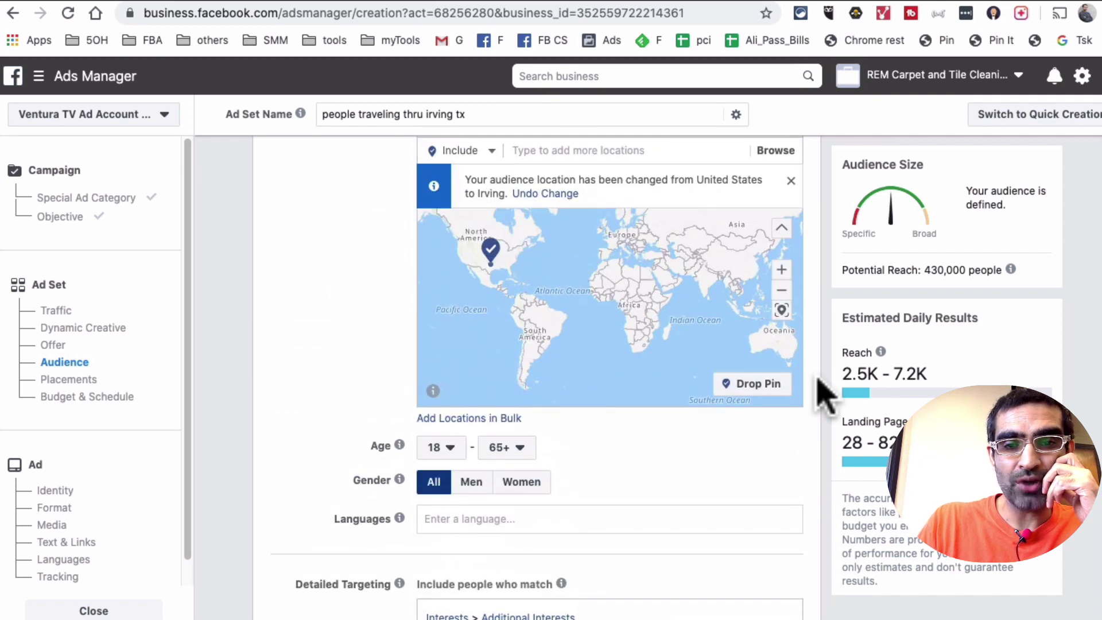
scroll(824, 396, "up", 2)
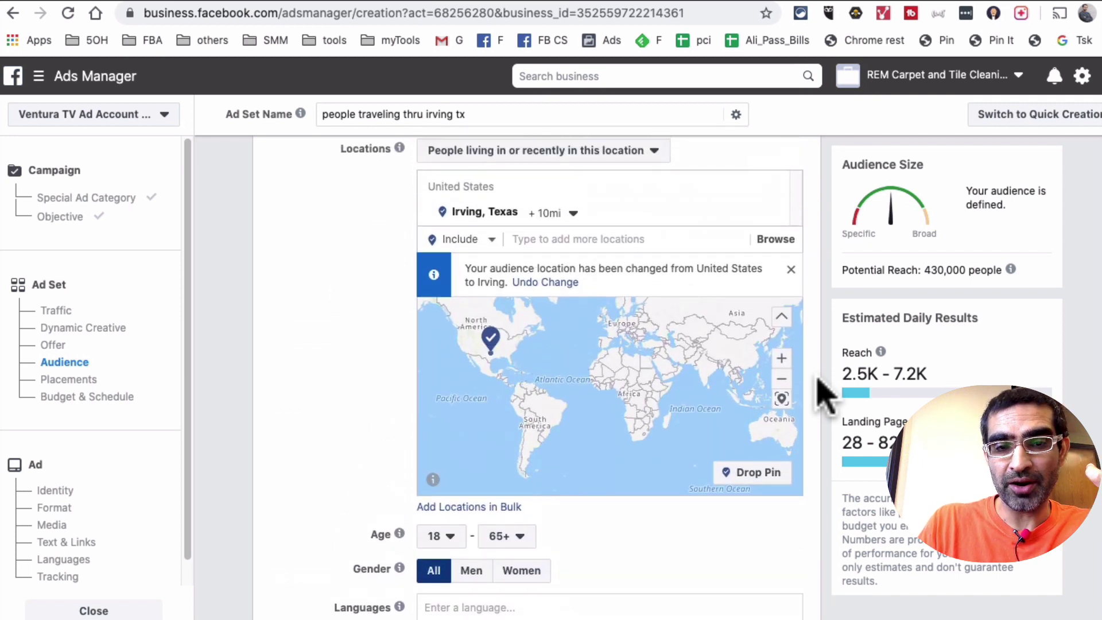
scroll(824, 396, "down", 1)
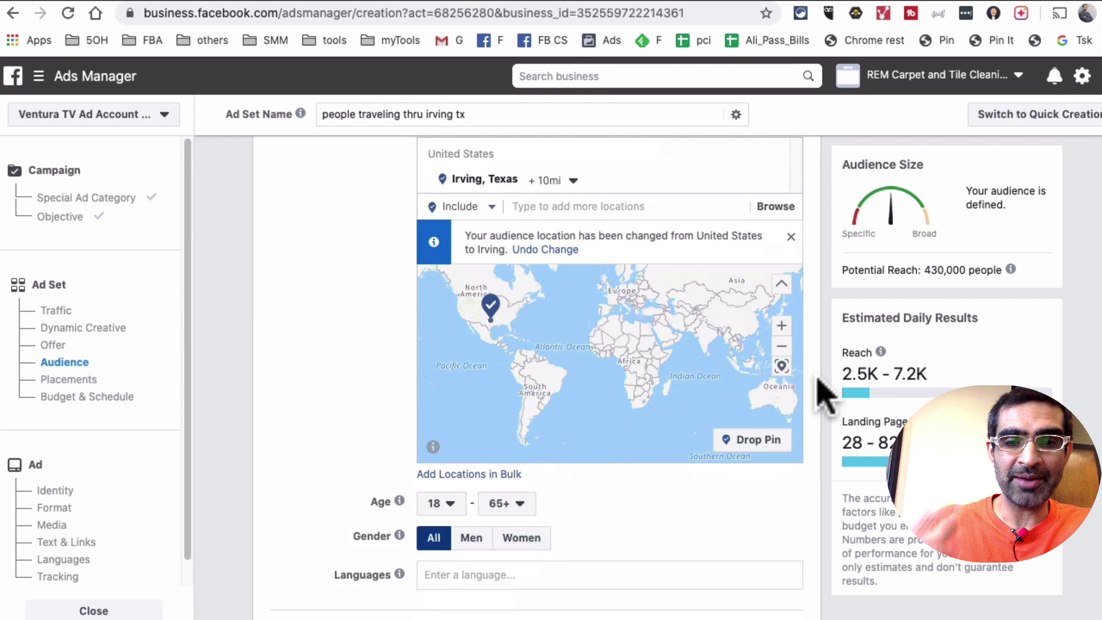
scroll(824, 396, "down", 3)
scroll(825, 396, "down", 3)
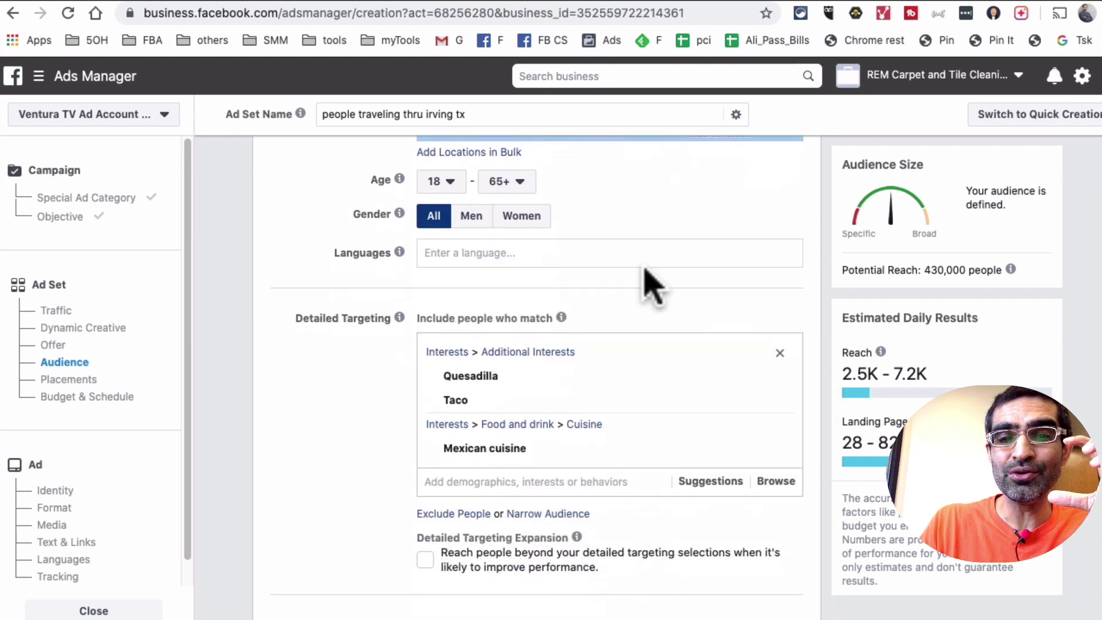
scroll(529, 475, "down", 1)
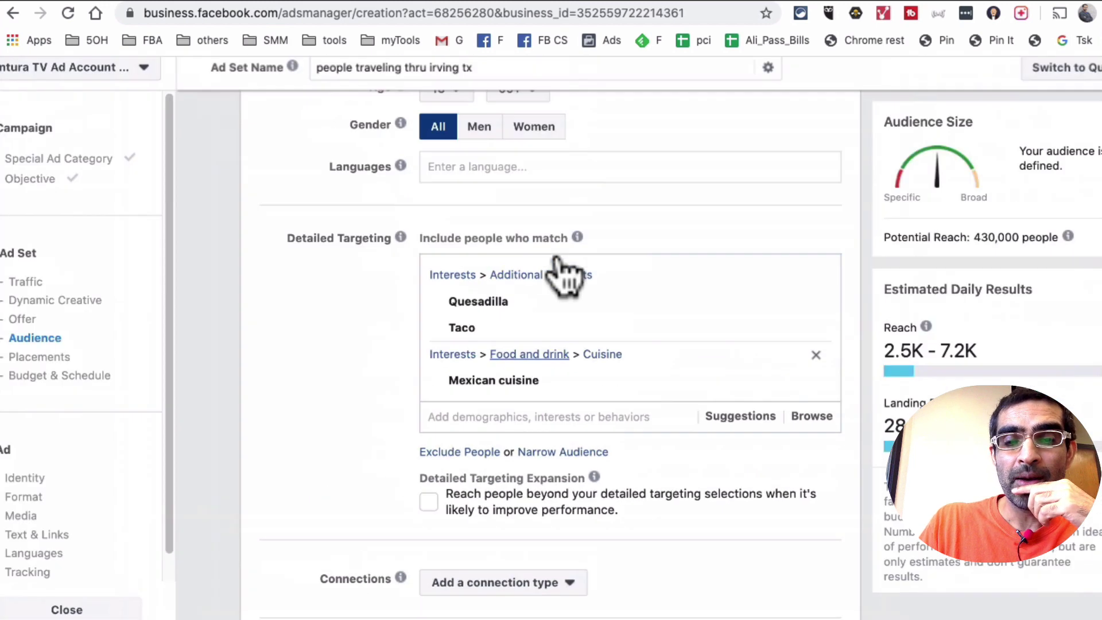
scroll(562, 270, "up", 3)
scroll(565, 273, "up", 5)
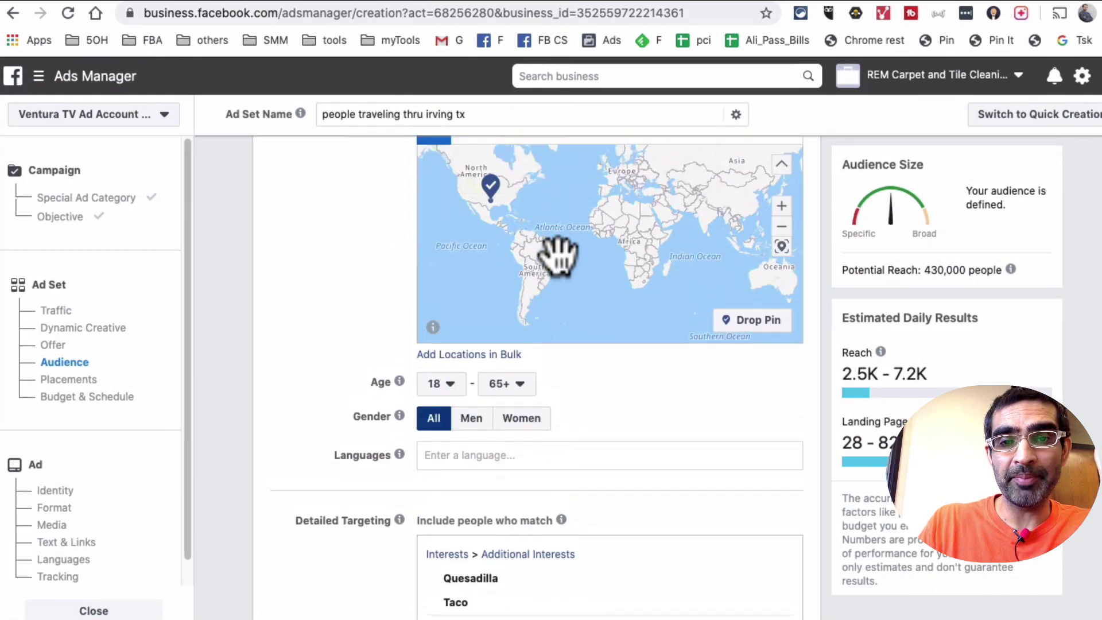
scroll(358, 322, "up", 5)
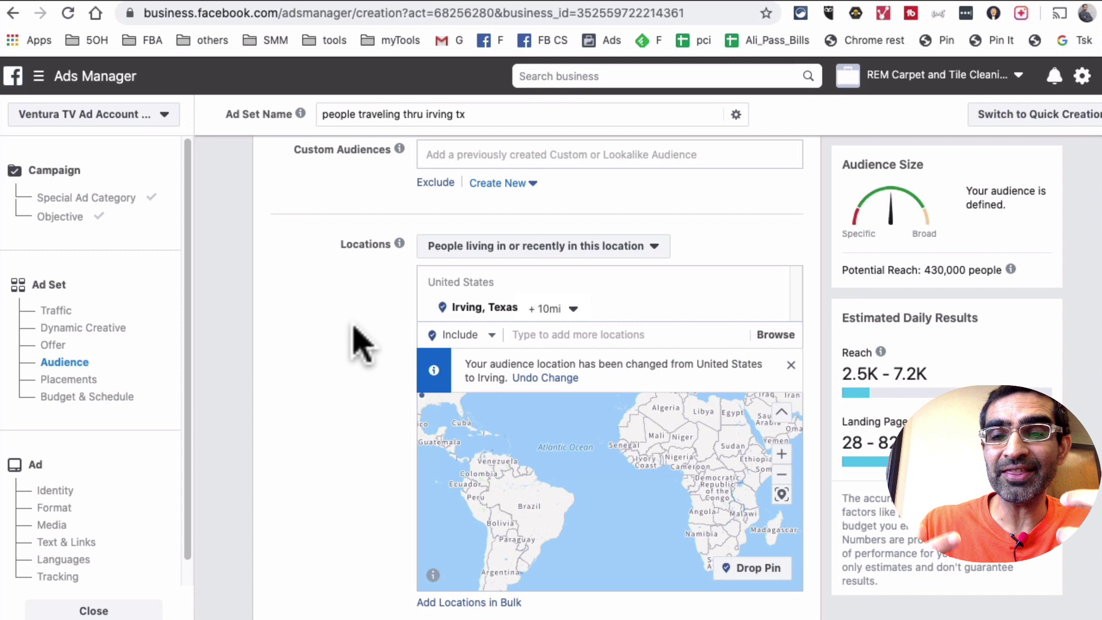
Open the location audience dropdown to compare its three reach options.
left_click(647, 253)
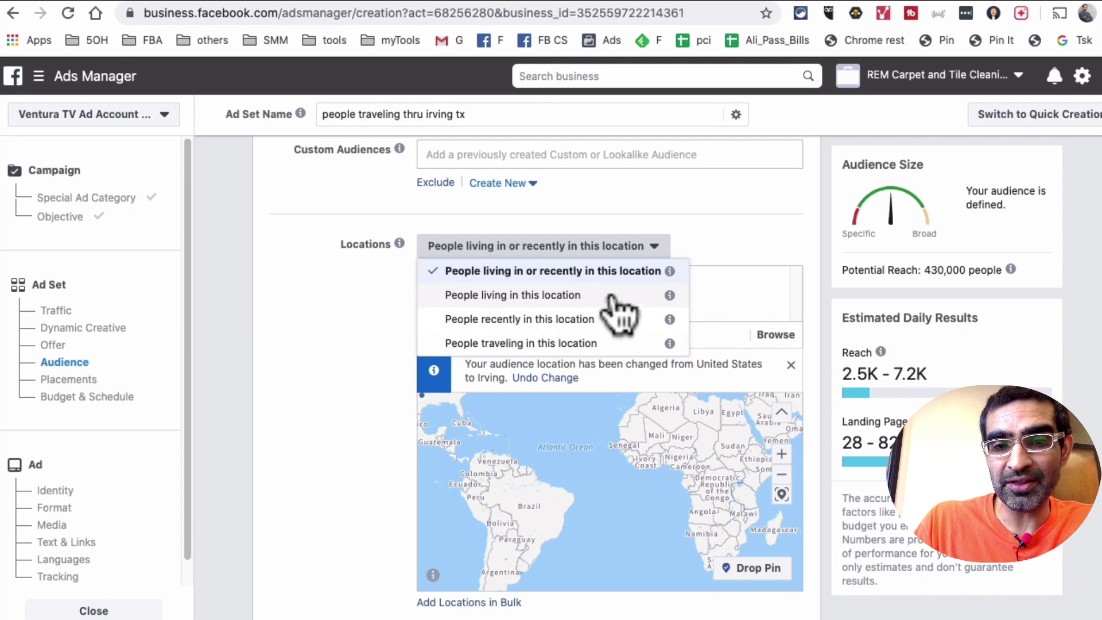
mouse_move(669, 295)
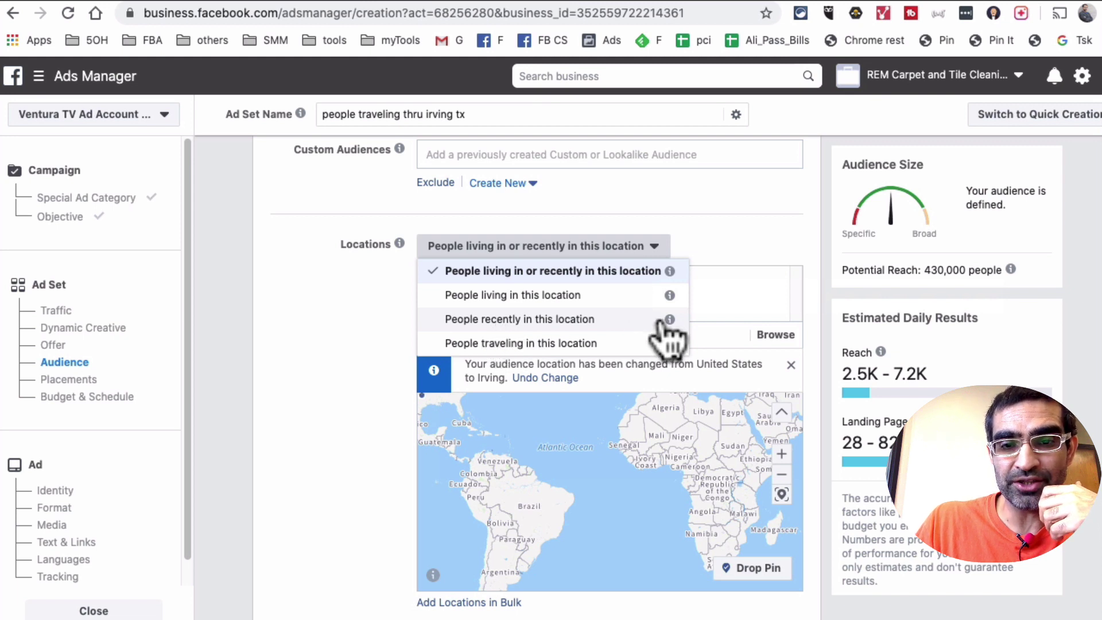
mouse_move(669, 320)
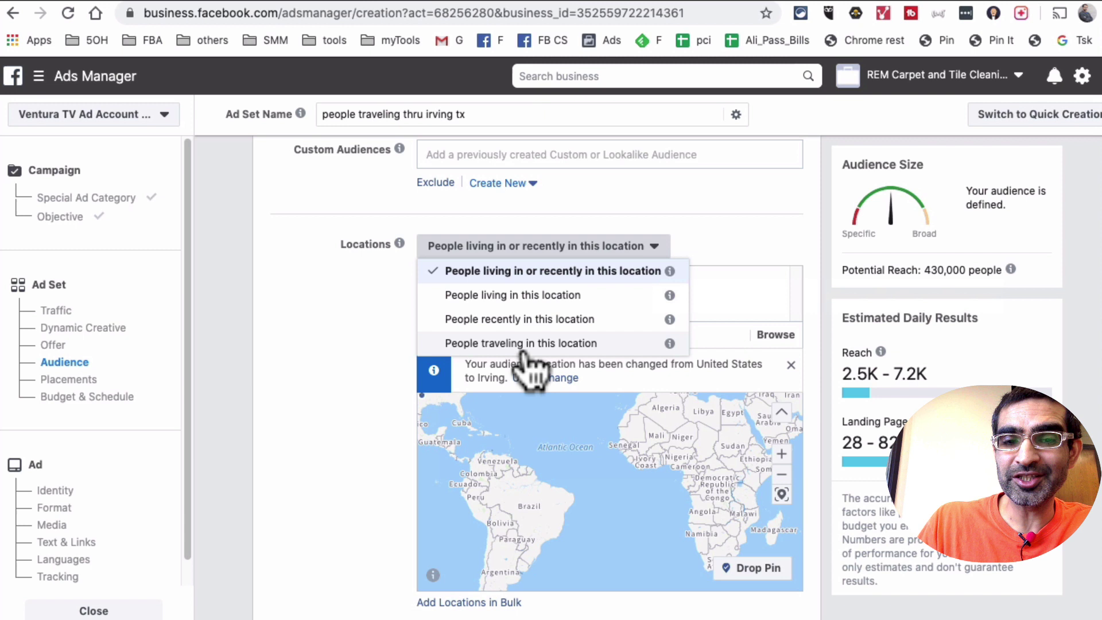
mouse_move(670, 344)
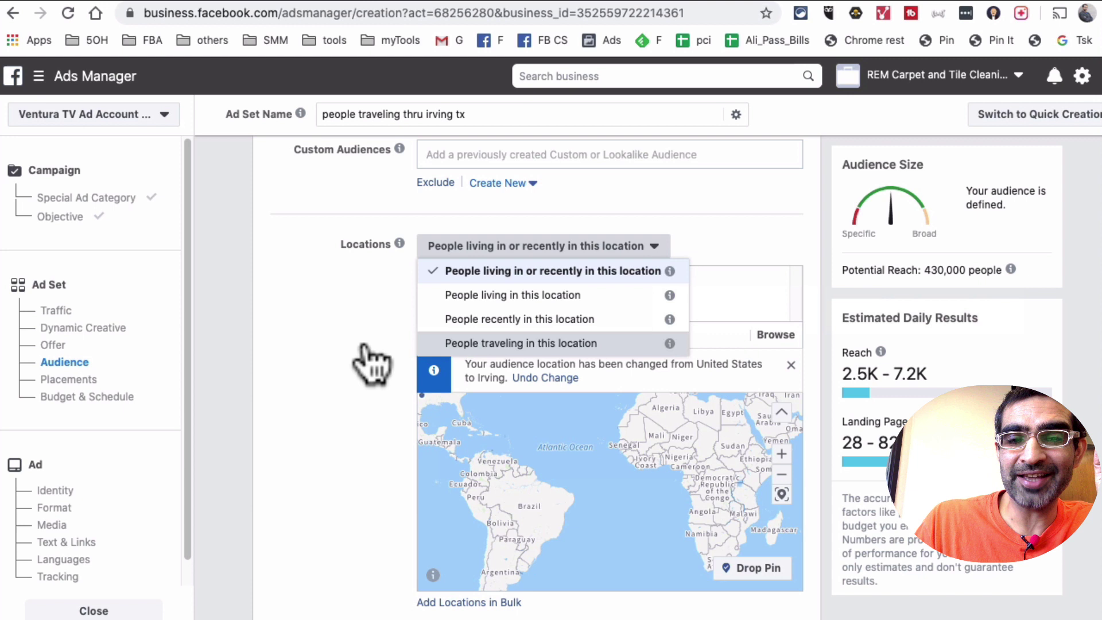
Switch location targeting to 'People traveling in this location', reducing reach to 20,000.
left_click(345, 343)
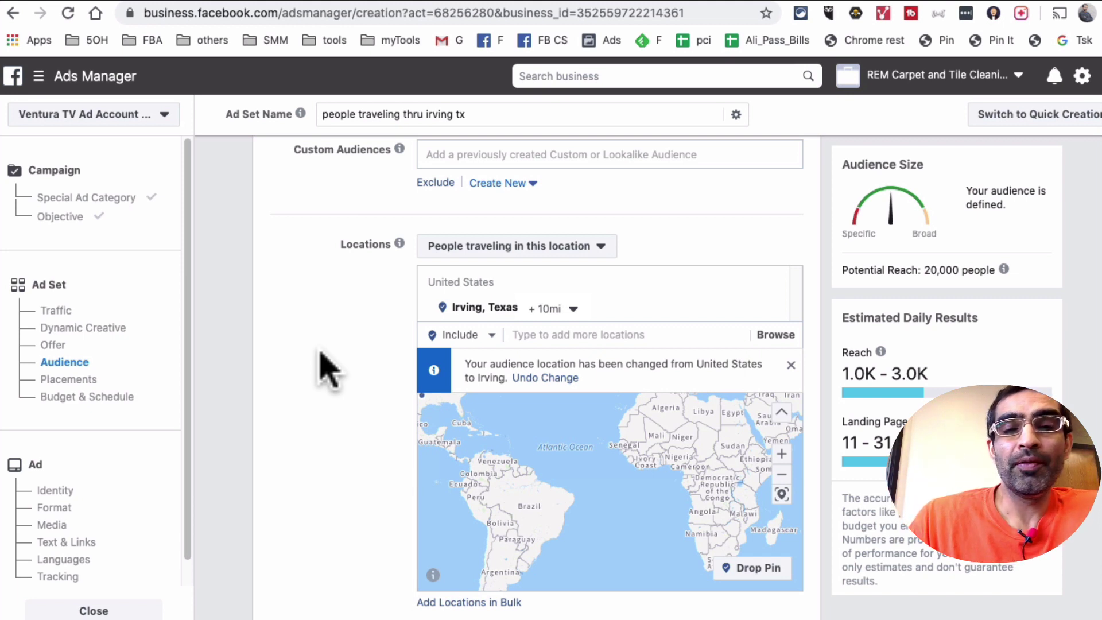
left_click(512, 247)
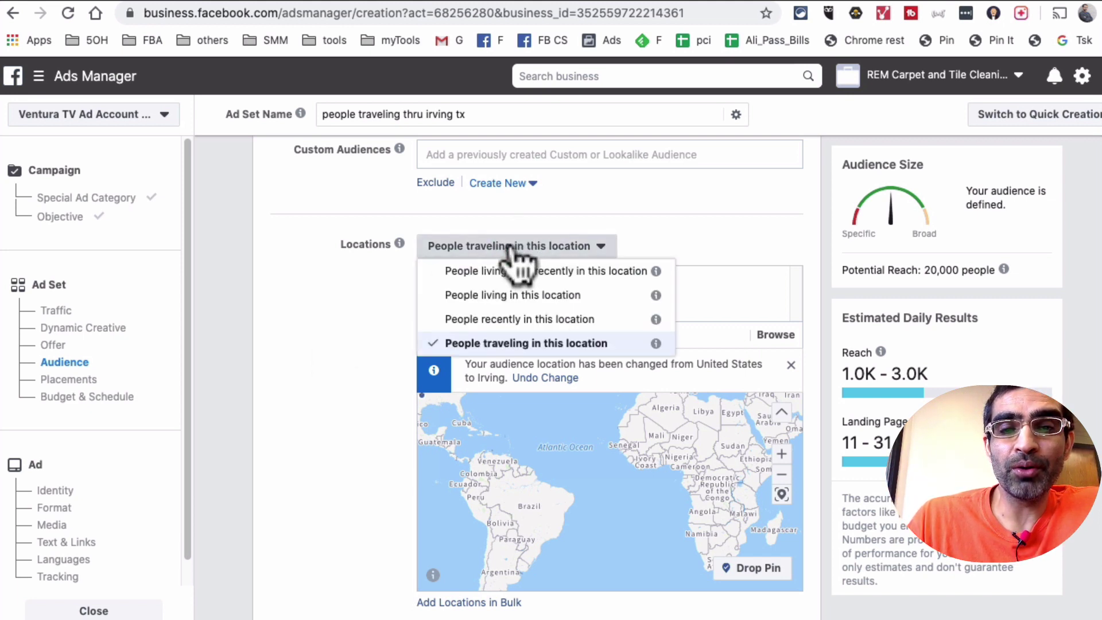
left_click(335, 327)
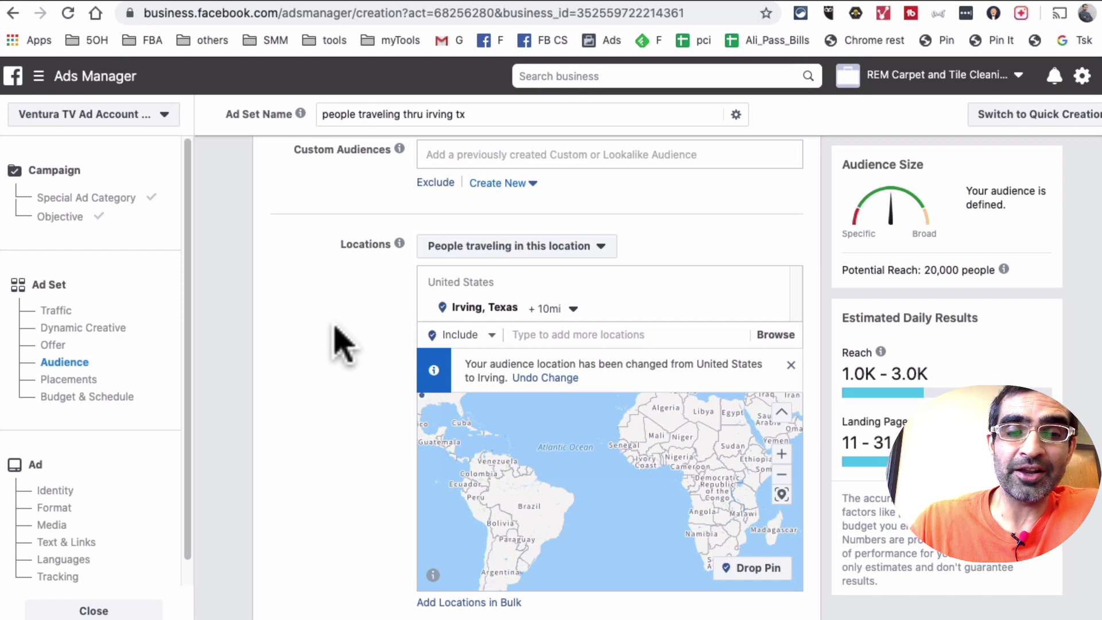
scroll(336, 326, "down", 3)
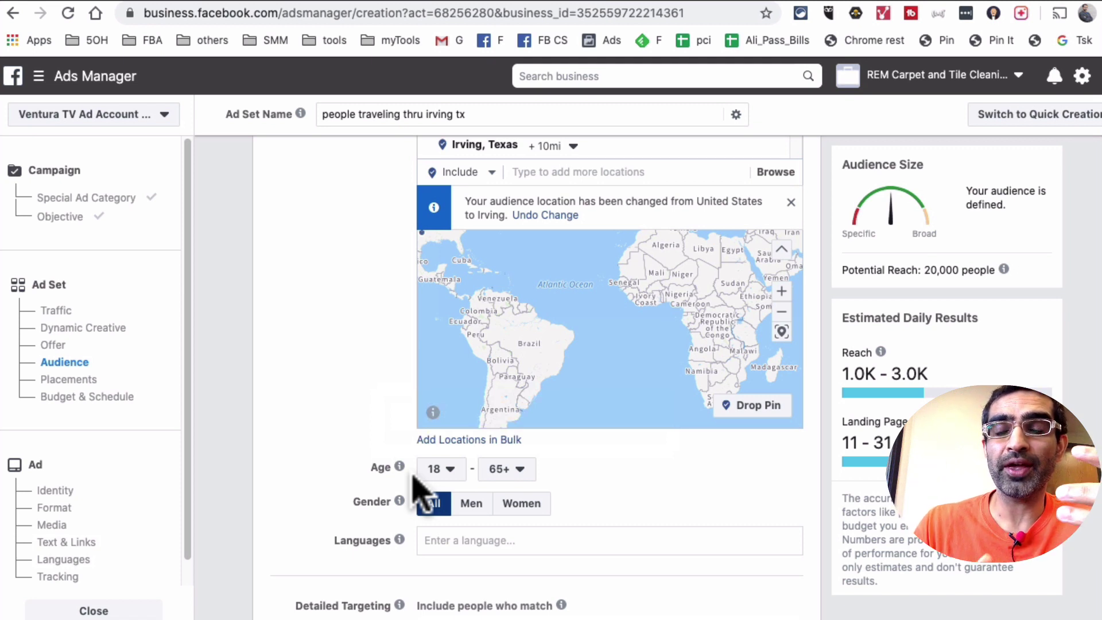
scroll(623, 390, "up", 3)
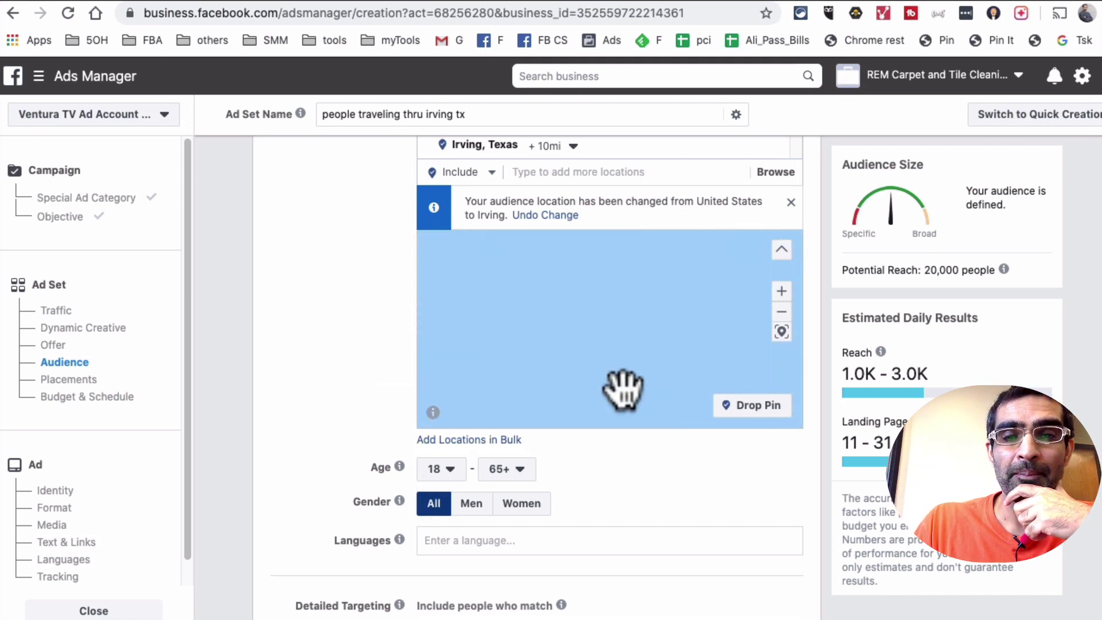
scroll(370, 365, "up", 2)
scroll(370, 365, "up", 3)
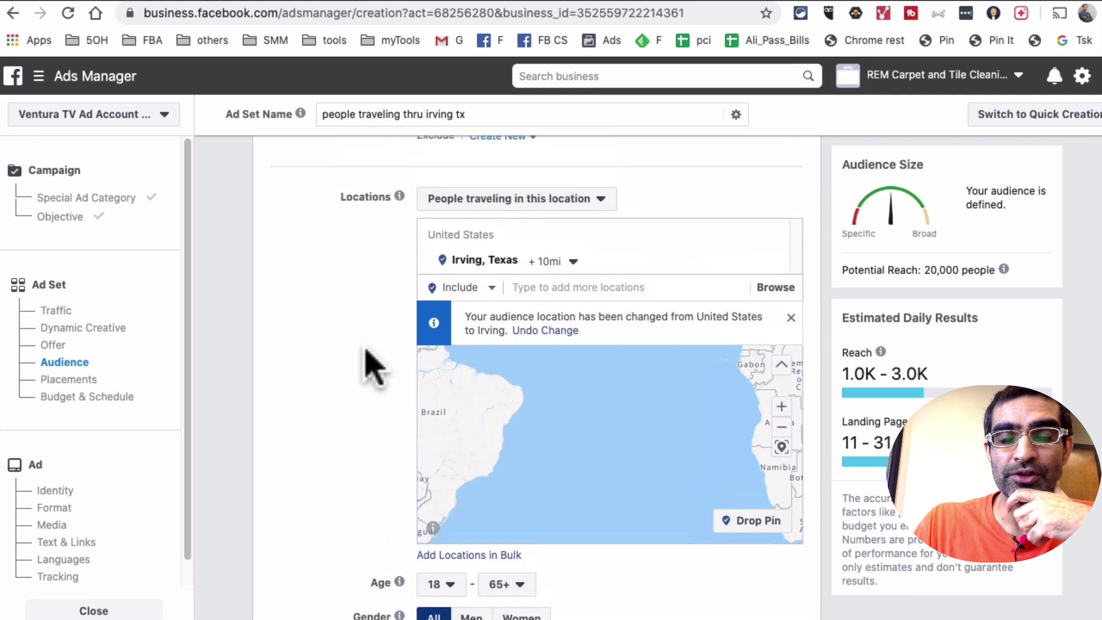